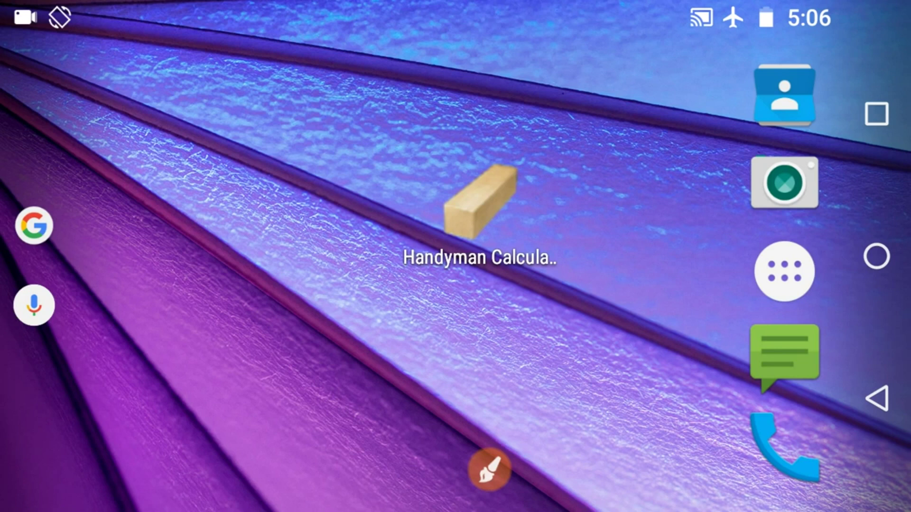
- Launch Handyman Calculator from the home screen onto its All tab list
click(669, 271)
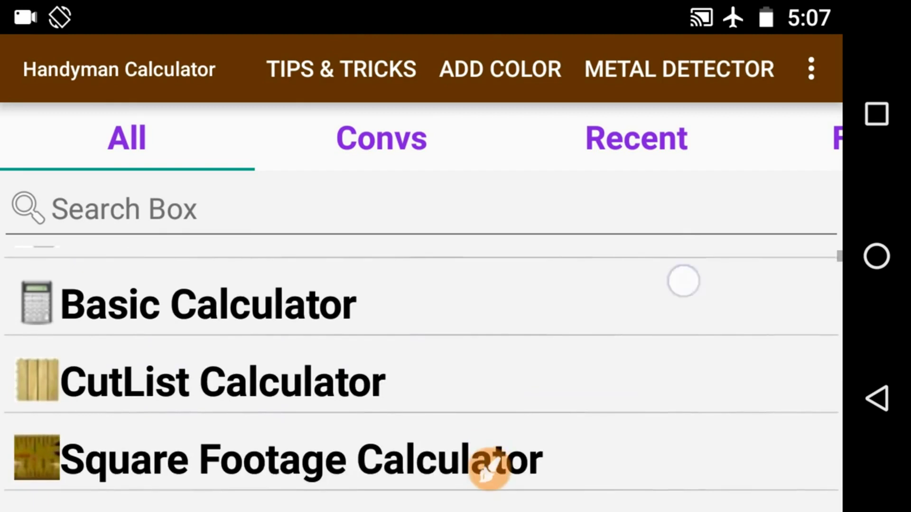
scroll(684, 281, up, 5)
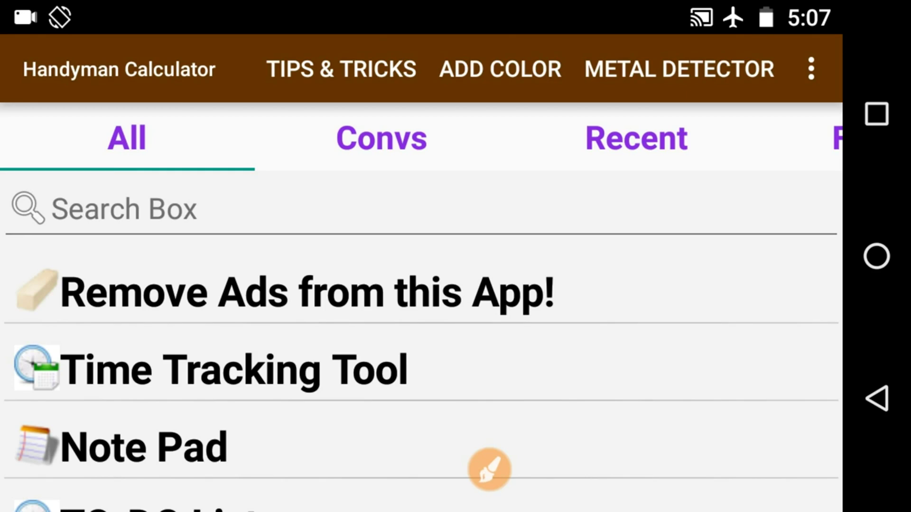
- Scroll the calculator list down to World Clock and Wrench Conversion Chart
drag(660, 385, 693, 287)
drag(674, 368, 688, 310)
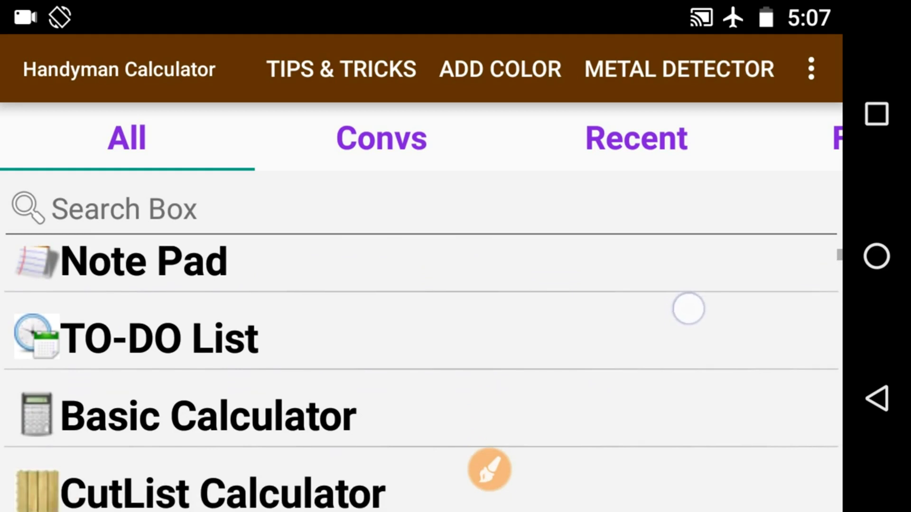
drag(671, 401, 691, 316)
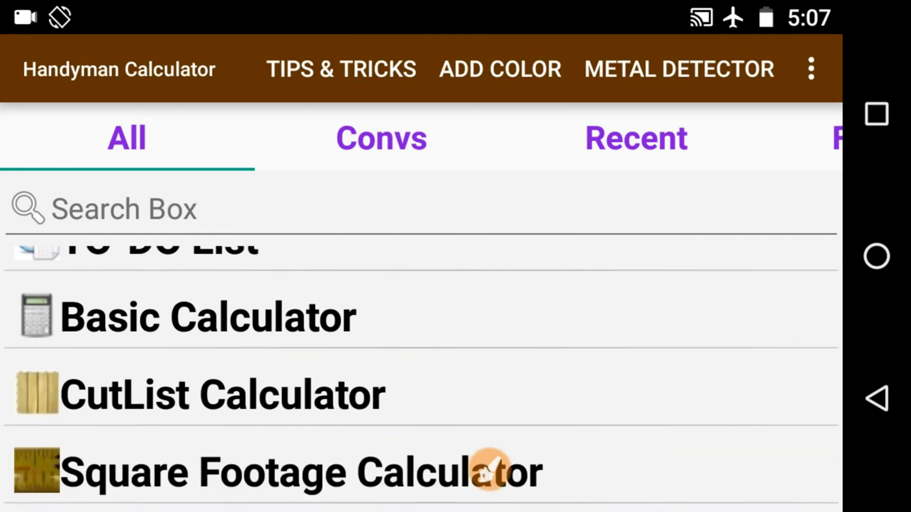
drag(635, 396, 651, 332)
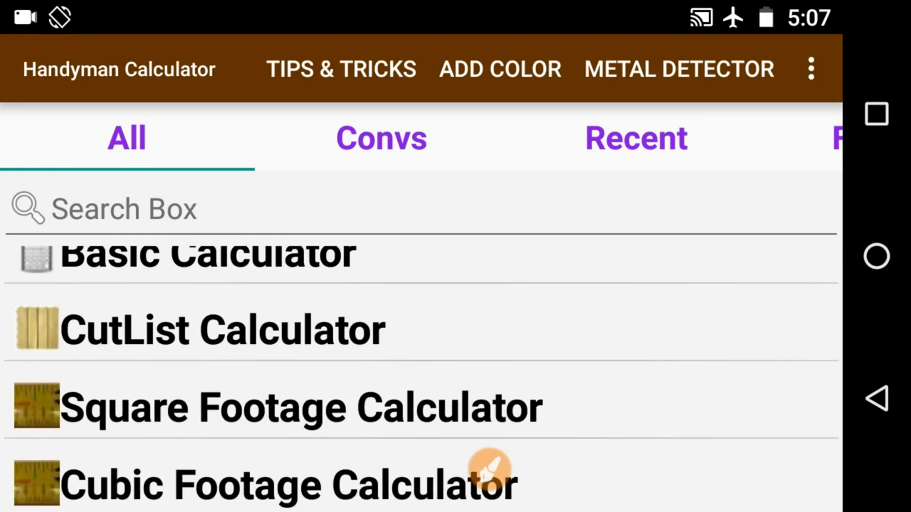
drag(658, 384, 669, 308)
drag(687, 363, 687, 292)
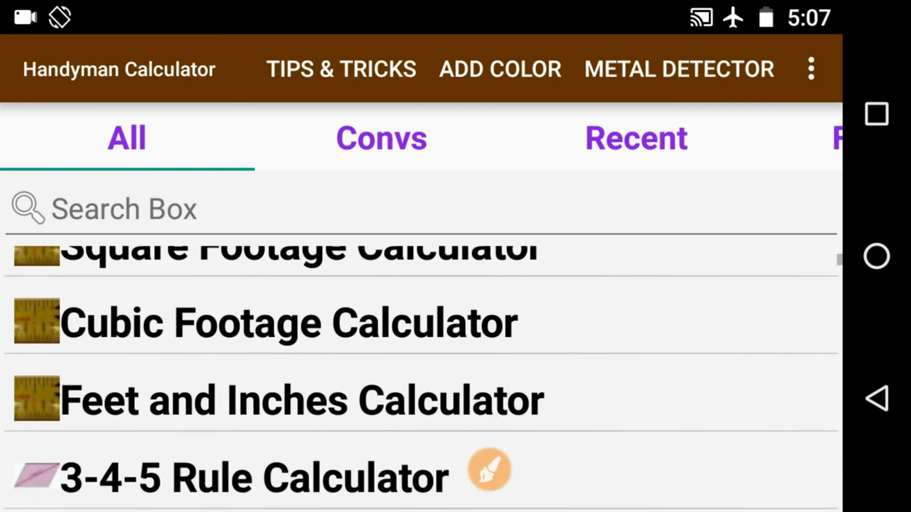
drag(688, 392, 688, 315)
drag(671, 349, 672, 292)
mouse_move(662, 401)
mouse_down()
mouse_move(666, 314)
mouse_move(680, 289)
mouse_move(686, 321)
mouse_up()
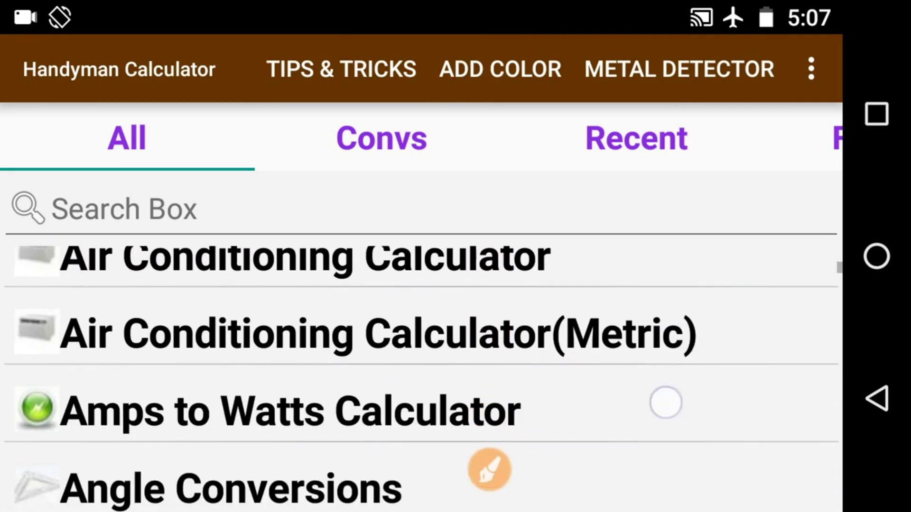
mouse_move(665, 401)
mouse_down()
mouse_move(665, 313)
mouse_move(676, 311)
mouse_up()
drag(662, 349, 662, 292)
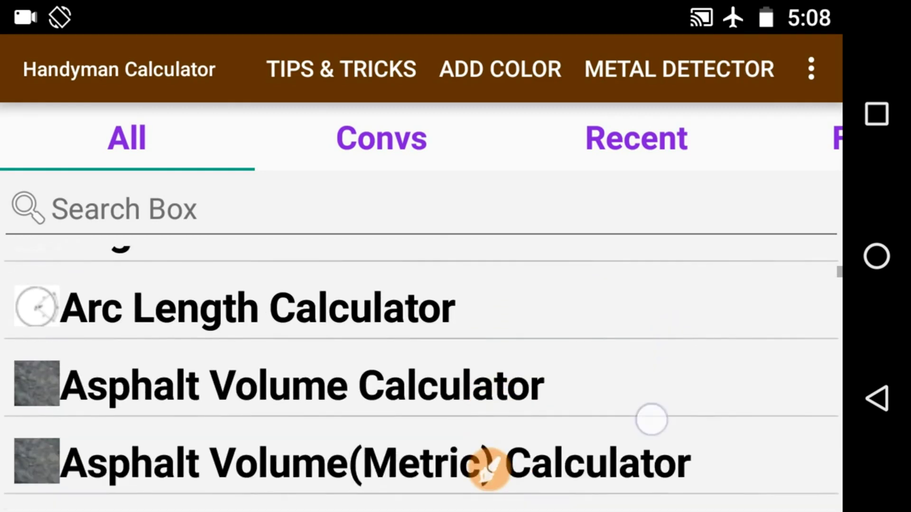
drag(651, 419, 651, 334)
drag(688, 420, 688, 320)
drag(675, 399, 675, 340)
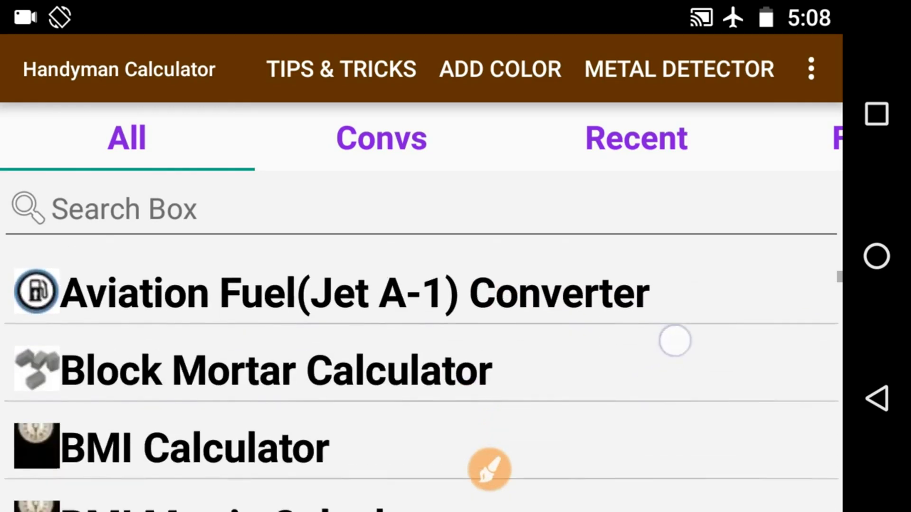
drag(665, 420, 665, 347)
drag(676, 405, 681, 321)
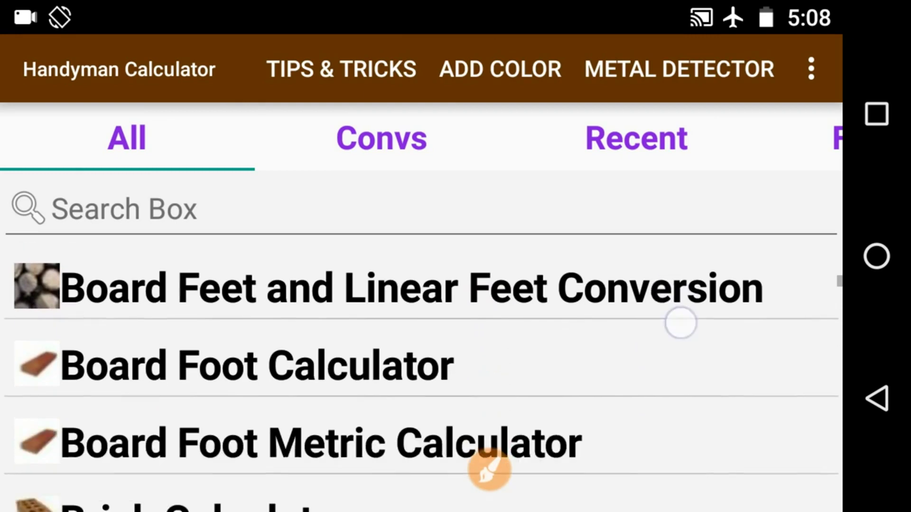
drag(681, 381, 681, 342)
drag(668, 381, 666, 313)
mouse_move(650, 406)
mouse_down()
mouse_move(651, 320)
mouse_move(655, 335)
mouse_move(646, 313)
mouse_up()
drag(684, 405, 691, 332)
mouse_move(697, 449)
mouse_down()
mouse_move(665, 417)
mouse_move(662, 327)
mouse_up()
drag(676, 406, 676, 320)
mouse_move(693, 428)
mouse_down()
mouse_move(693, 330)
mouse_move(677, 346)
mouse_move(681, 332)
mouse_up()
drag(676, 498, 676, 349)
mouse_move(675, 427)
mouse_down()
mouse_move(683, 342)
mouse_move(672, 384)
mouse_up()
mouse_move(671, 455)
mouse_down()
mouse_move(683, 369)
mouse_move(664, 439)
mouse_move(662, 397)
mouse_up()
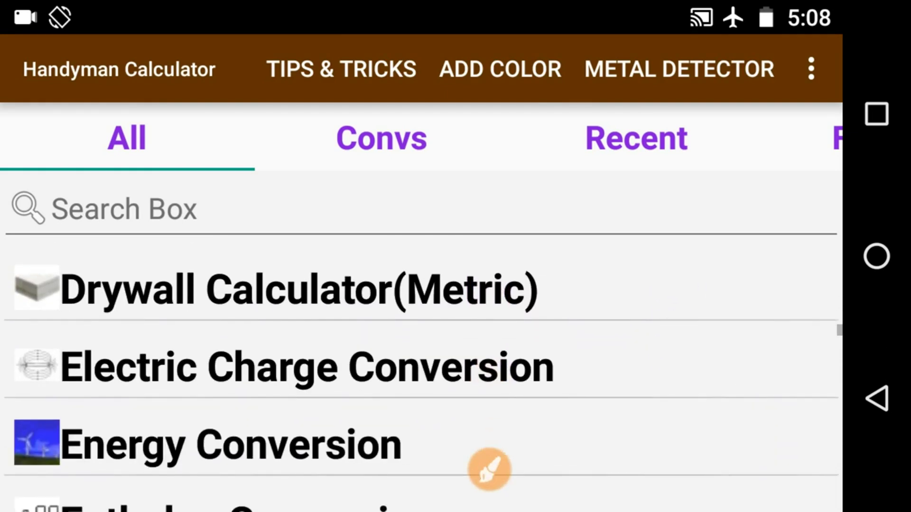
mouse_move(664, 360)
mouse_down()
mouse_move(641, 427)
mouse_move(655, 341)
mouse_move(652, 380)
mouse_up()
scroll(661, 406, down, 1)
scroll(662, 406, down, 2)
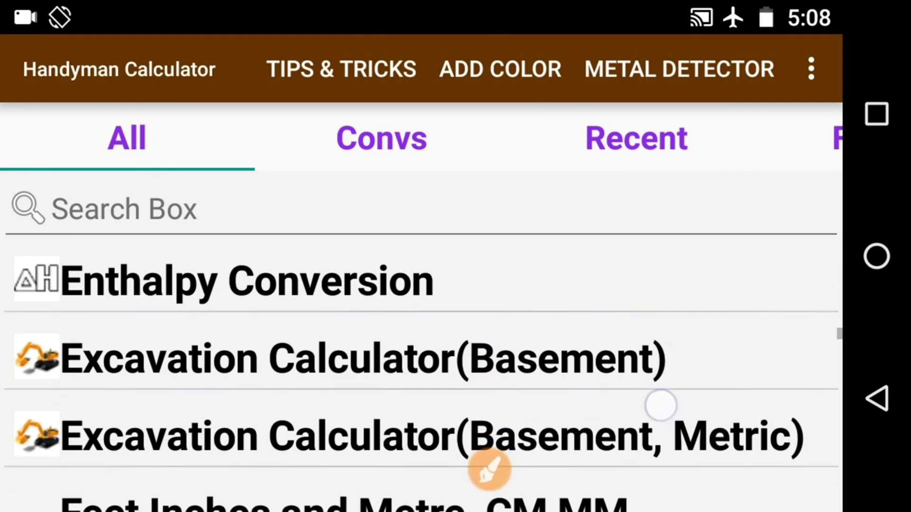
scroll(664, 421, down, 2)
scroll(664, 420, down, 3)
scroll(489, 469, down, 2)
scroll(491, 470, down, 2)
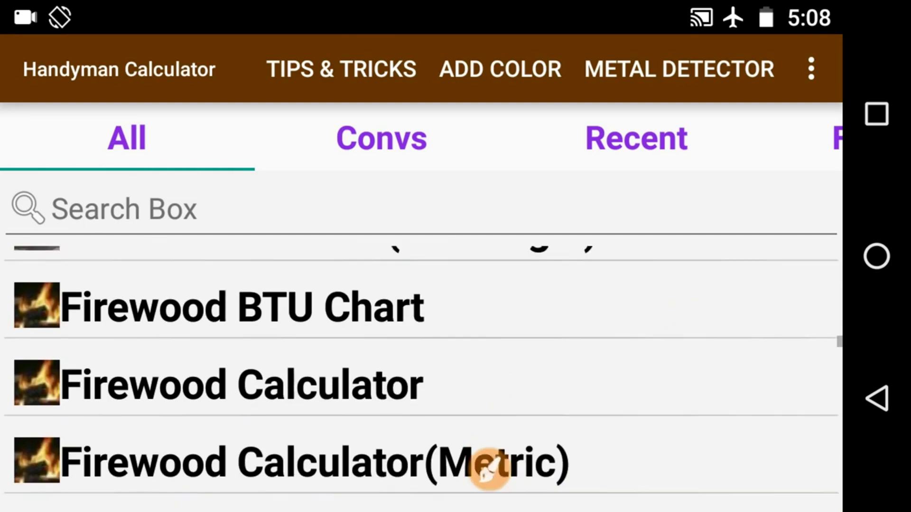
scroll(489, 470, down, 3)
scroll(489, 470, down, 2)
scroll(490, 470, down, 3)
scroll(490, 470, down, 3)
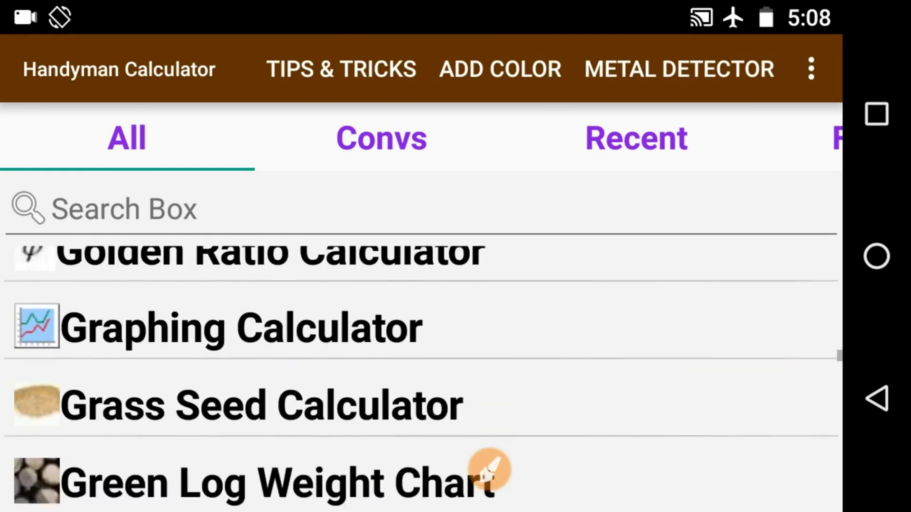
scroll(490, 469, down, 3)
scroll(490, 470, down, 2)
scroll(490, 470, down, 3)
scroll(490, 470, down, 3)
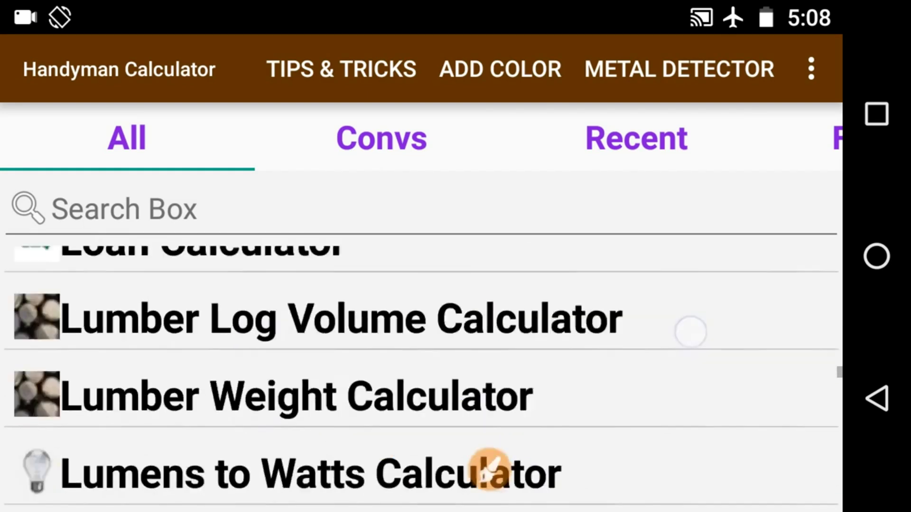
scroll(490, 470, down, 3)
scroll(489, 470, down, 2)
scroll(489, 470, down, 3)
scroll(489, 470, down, 2)
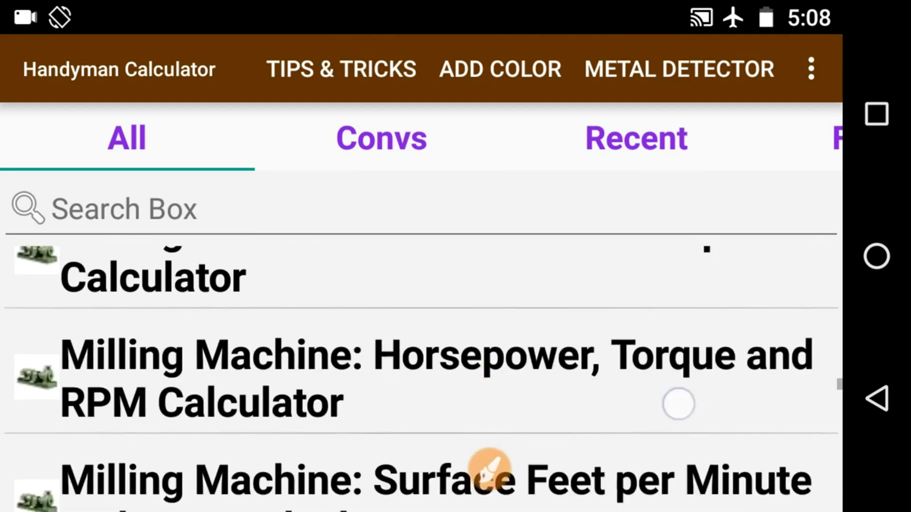
scroll(490, 470, down, 2)
scroll(490, 470, down, 3)
scroll(490, 470, down, 3)
scroll(489, 469, down, 3)
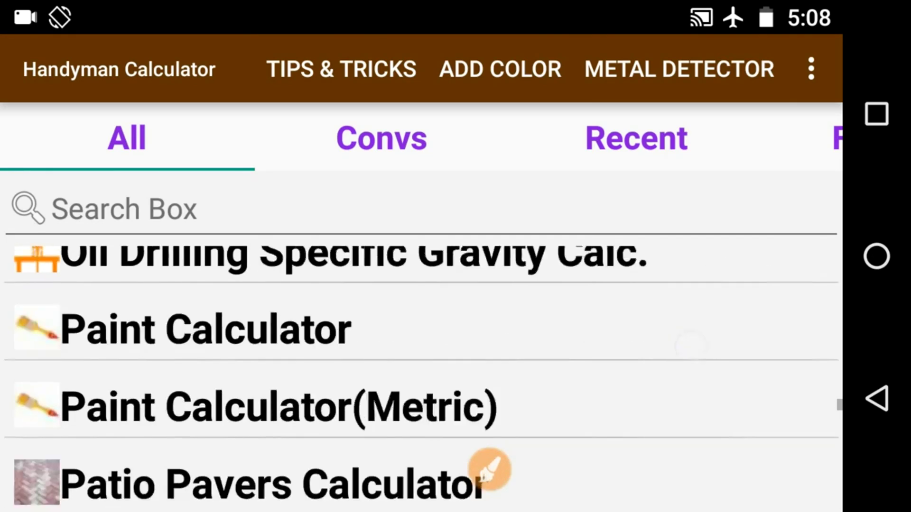
scroll(489, 470, down, 3)
scroll(490, 470, down, 3)
scroll(489, 470, down, 3)
scroll(490, 470, down, 3)
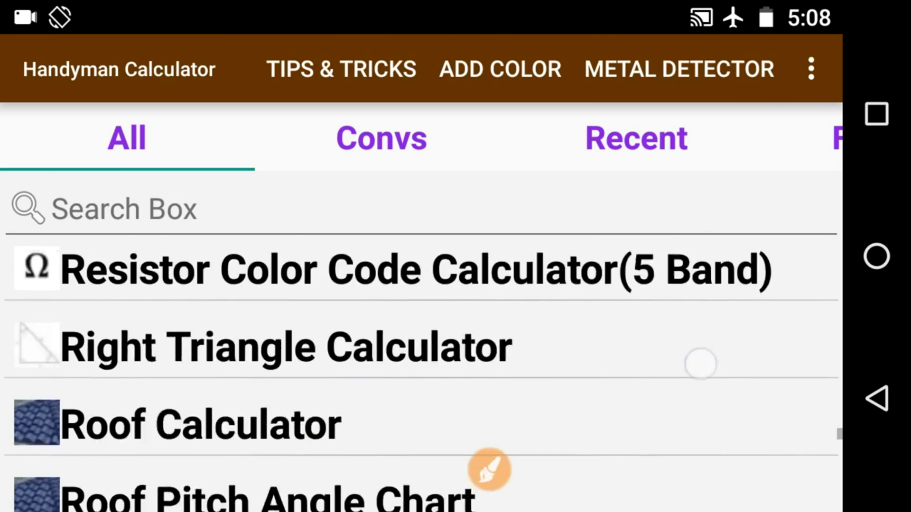
scroll(490, 471, down, 3)
scroll(490, 470, down, 2)
scroll(490, 470, down, 3)
scroll(489, 469, down, 3)
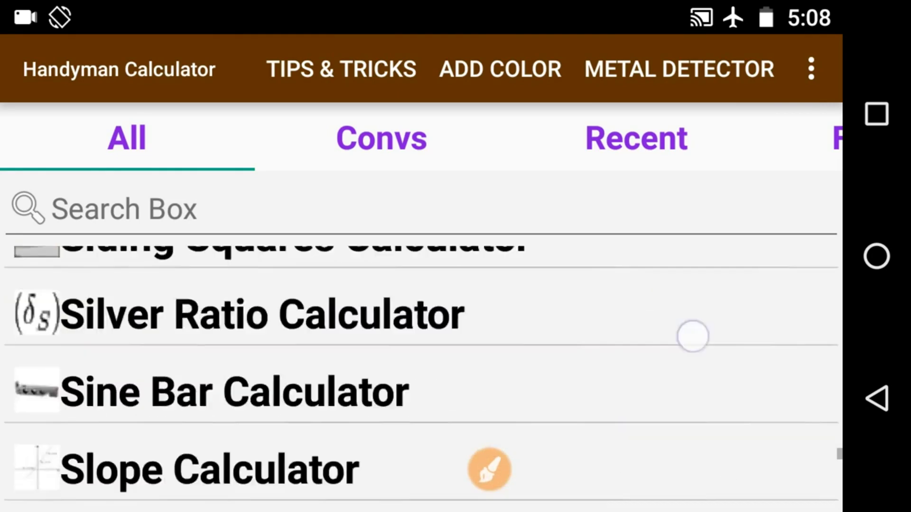
scroll(490, 469, down, 3)
scroll(489, 470, down, 3)
scroll(490, 470, down, 3)
scroll(490, 470, down, 3)
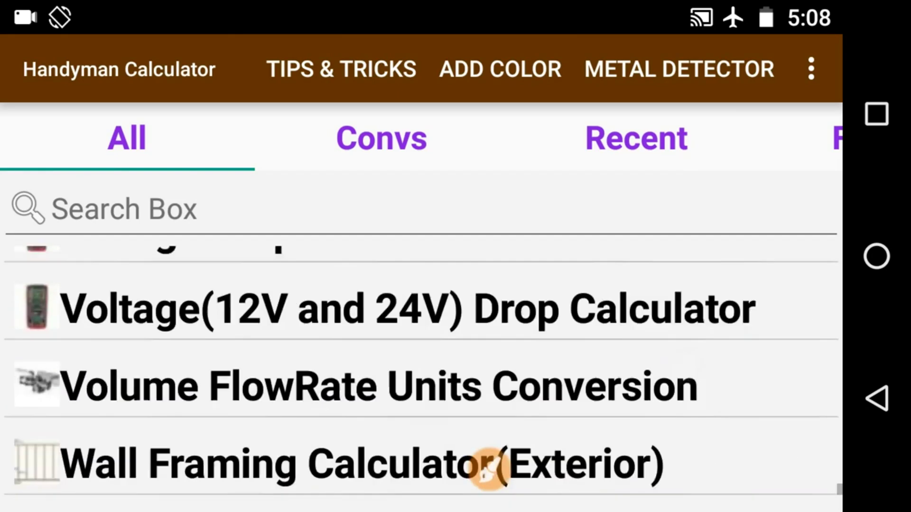
scroll(490, 470, down, 3)
scroll(489, 469, down, 3)
scroll(683, 352, down, 5)
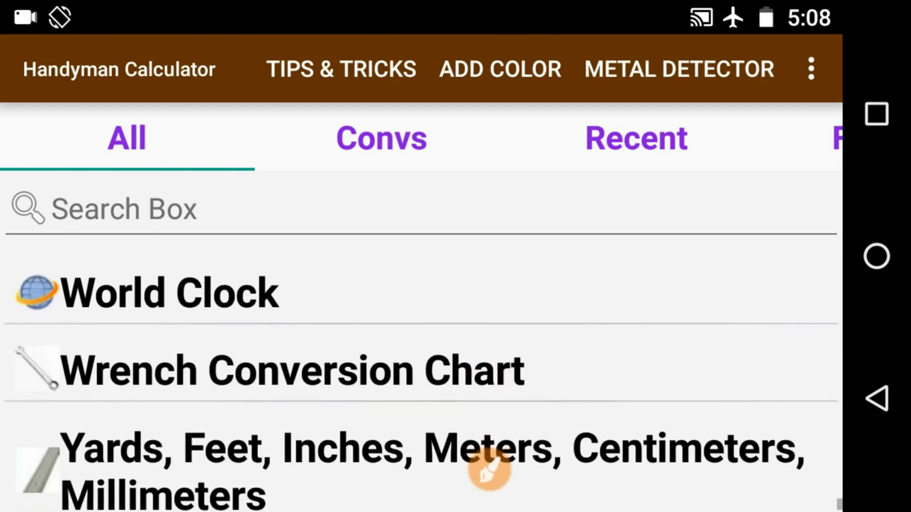
- Search the list for 'air', showing Air Conditioning and Stairs calculators
click(179, 216)
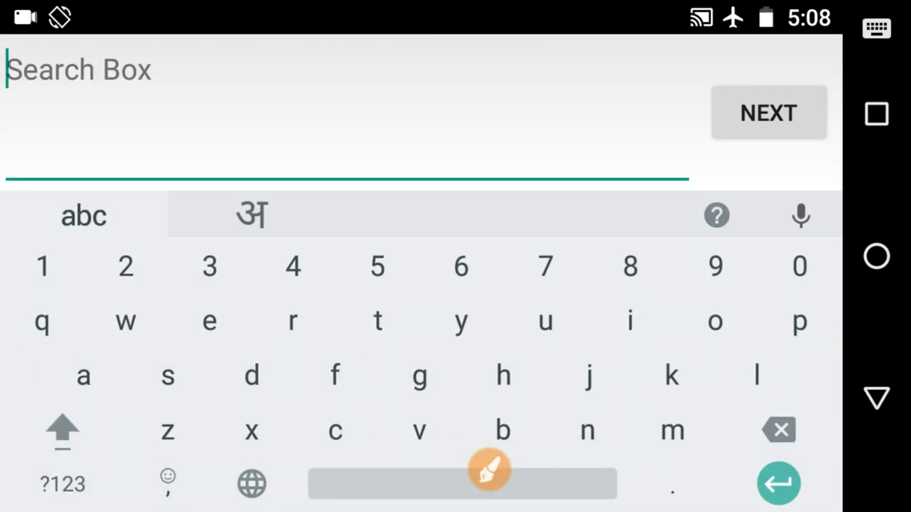
text(air)
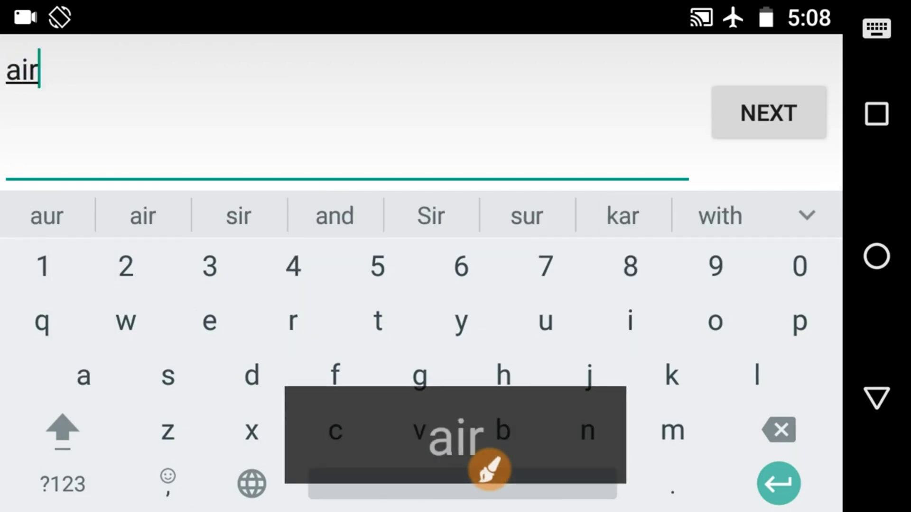
click(768, 112)
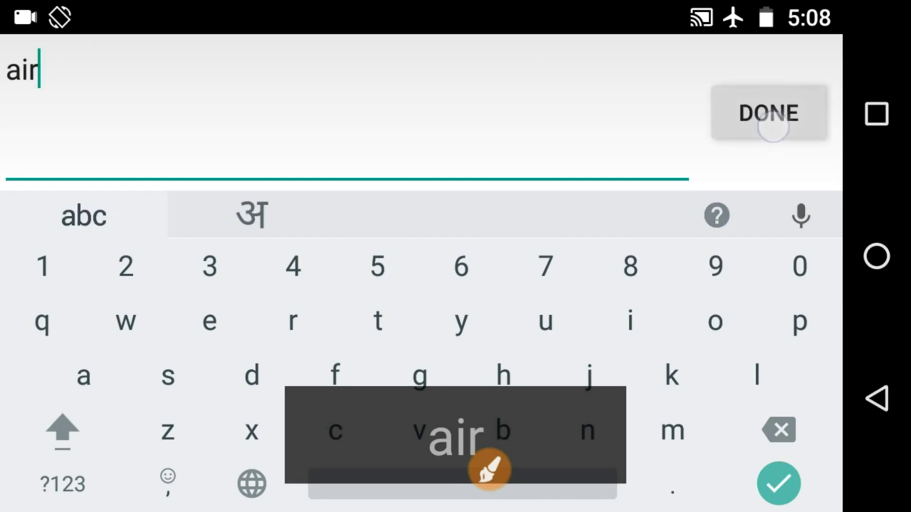
drag(685, 315, 684, 417)
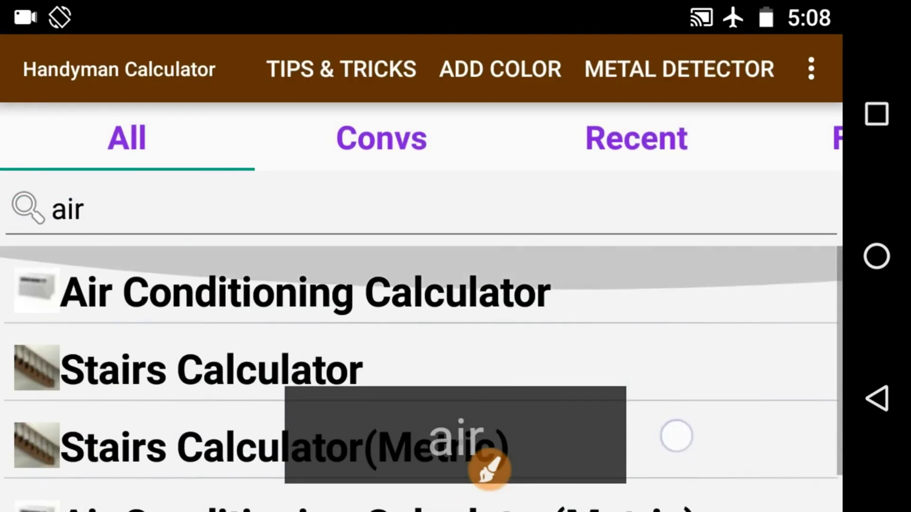
mouse_move(740, 363)
mouse_down()
mouse_move(738, 321)
mouse_move(716, 387)
mouse_up()
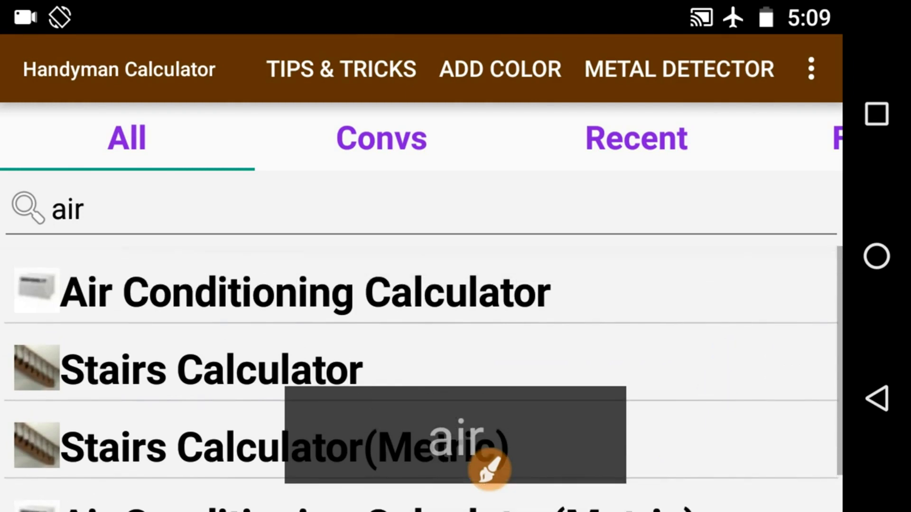
- Clear the search, scroll the full list and open the Basic Calculator
click(267, 209)
drag(661, 388, 662, 505)
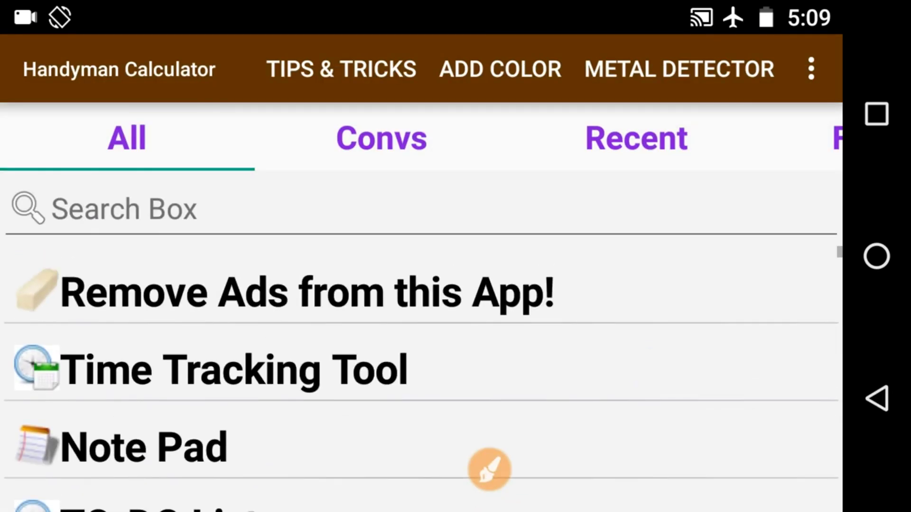
mouse_move(676, 388)
mouse_down()
mouse_move(667, 352)
mouse_move(681, 295)
mouse_up()
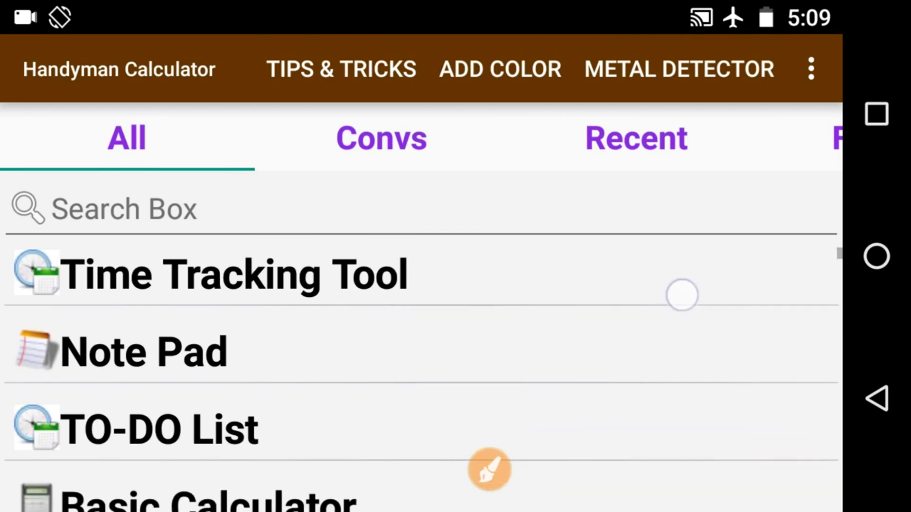
drag(663, 395, 686, 287)
mouse_move(647, 402)
mouse_down()
mouse_move(686, 280)
mouse_move(665, 390)
mouse_up()
click(306, 351)
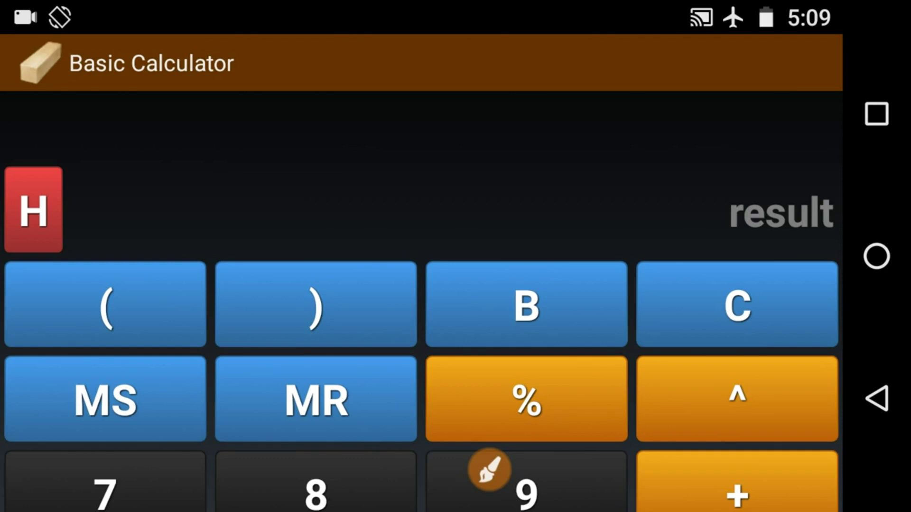
click(877, 398)
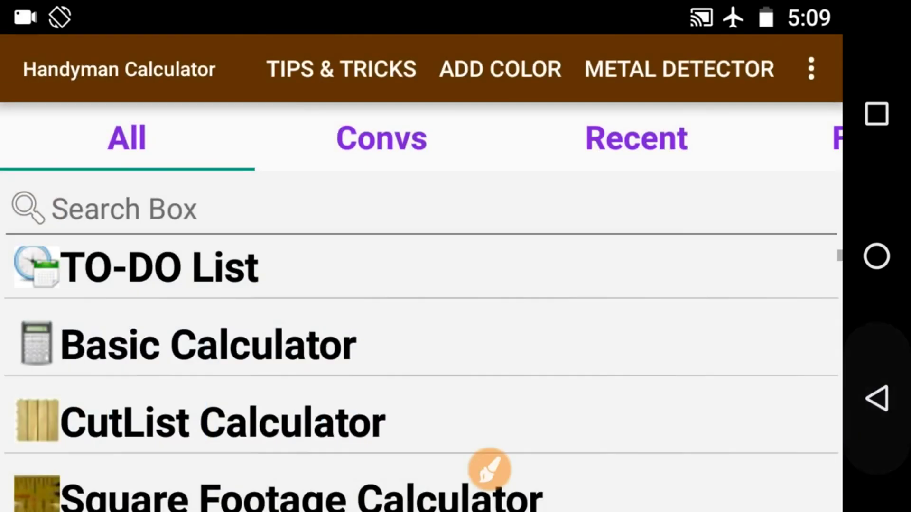
drag(697, 498, 699, 422)
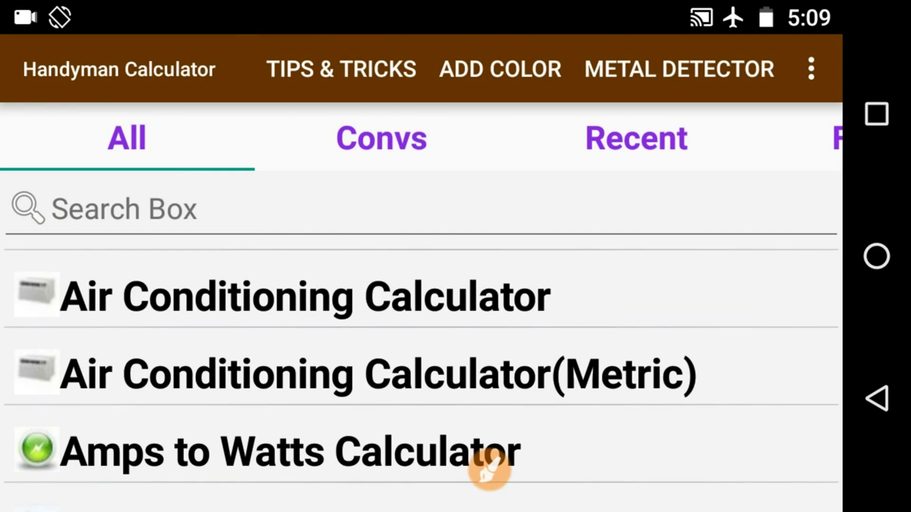
click(498, 296)
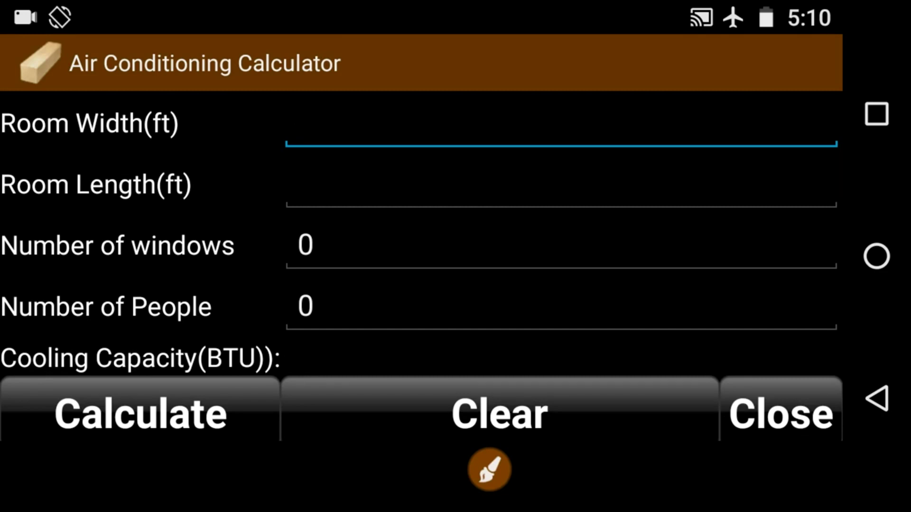
click(896, 404)
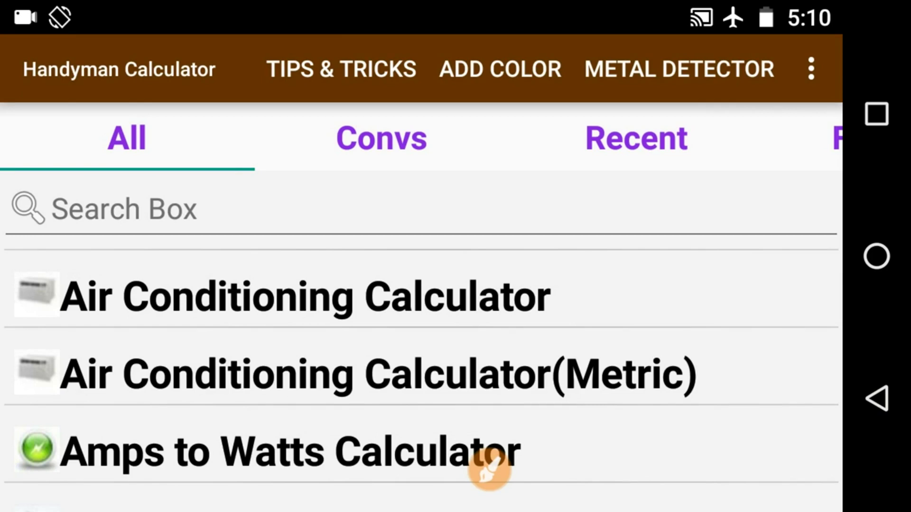
click(490, 469)
drag(744, 108, 811, 82)
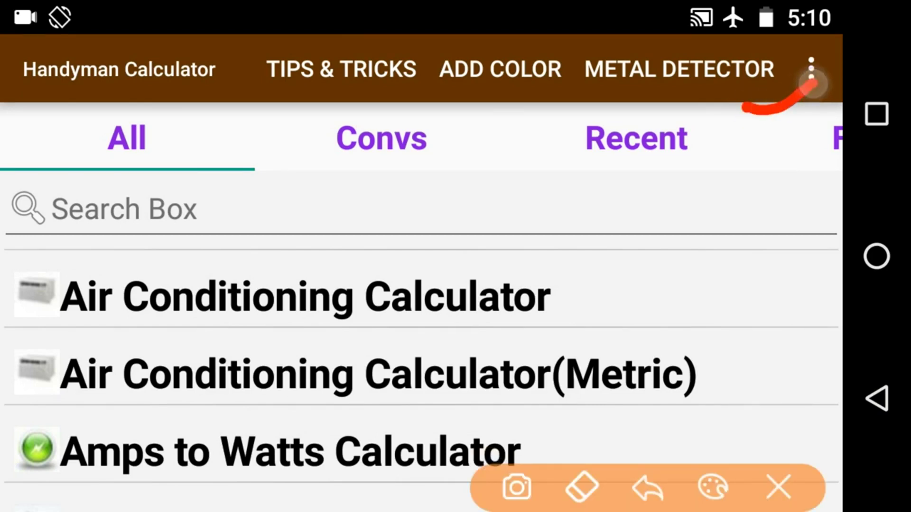
click(783, 487)
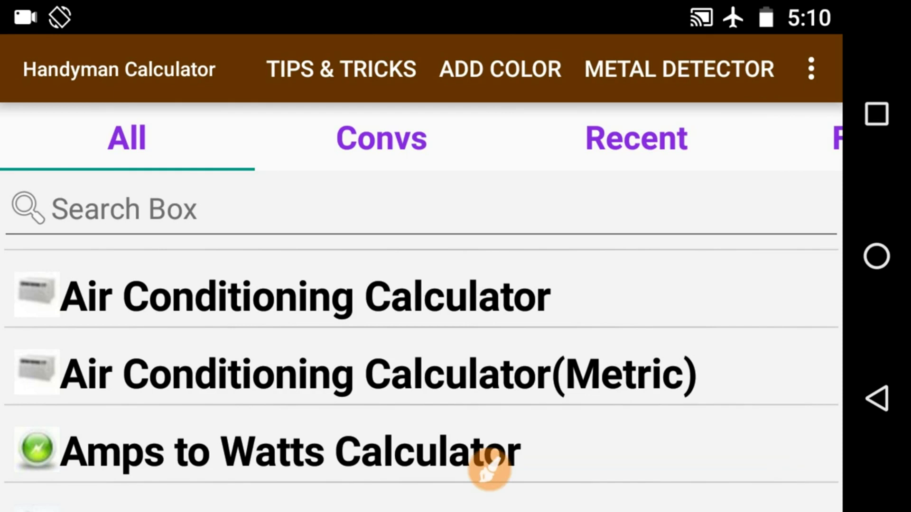
click(811, 70)
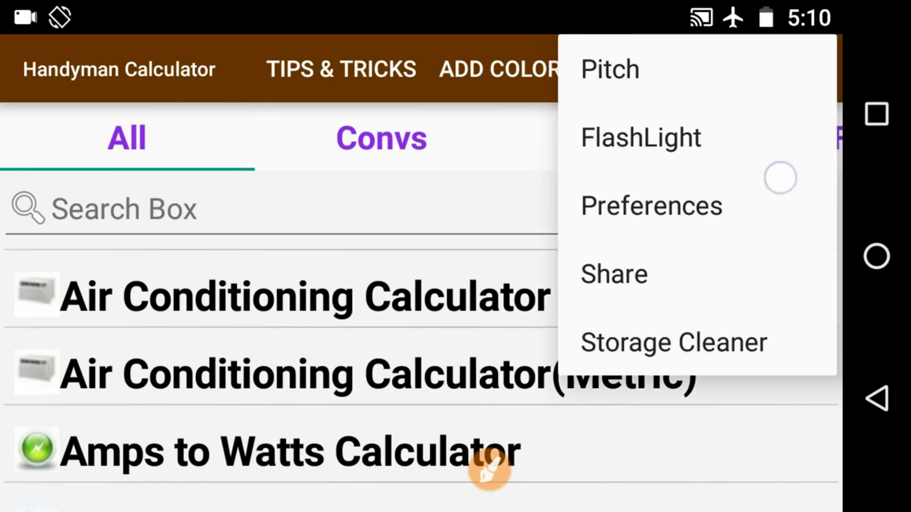
click(641, 77)
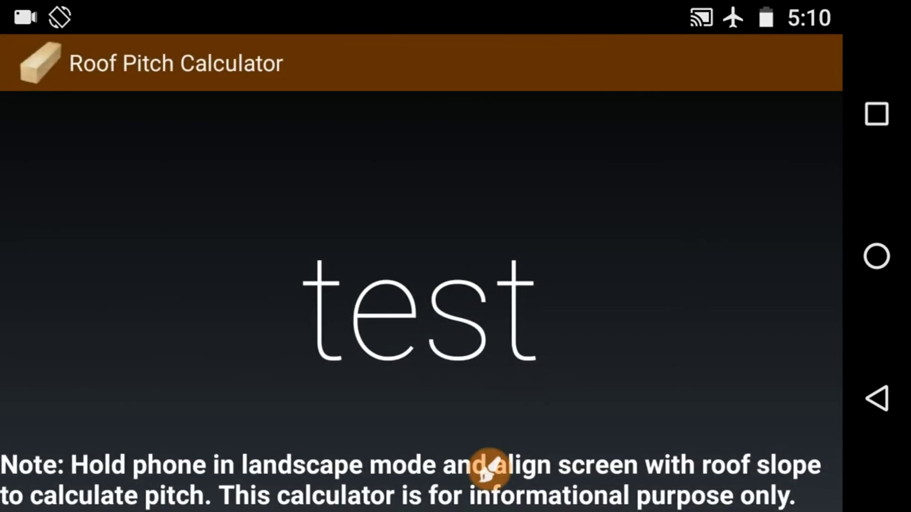
click(877, 398)
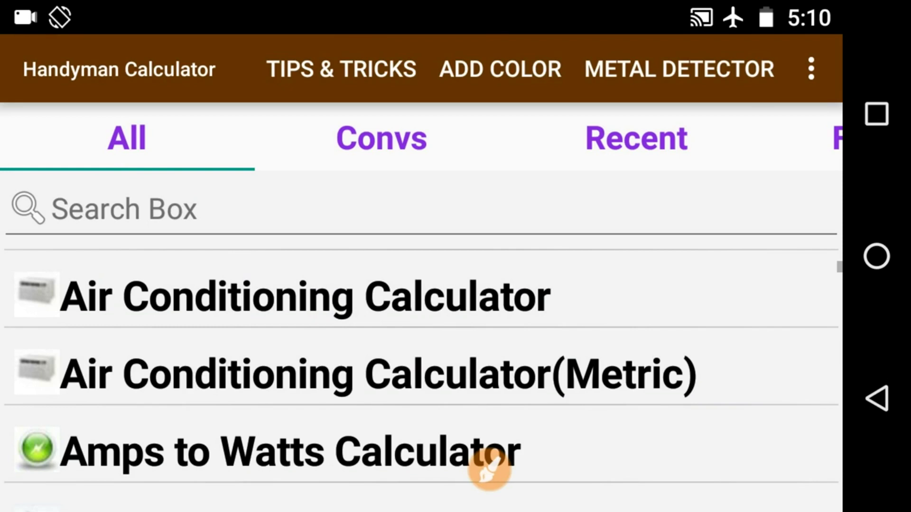
click(812, 69)
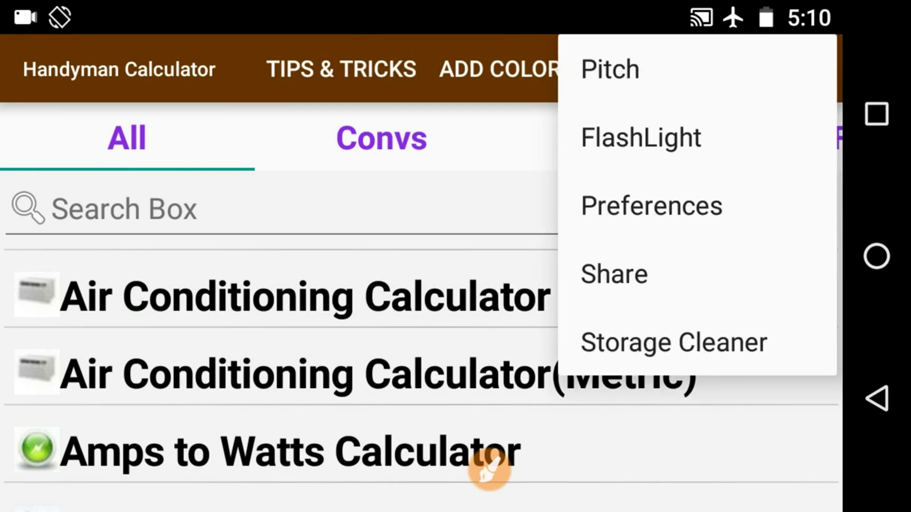
click(472, 213)
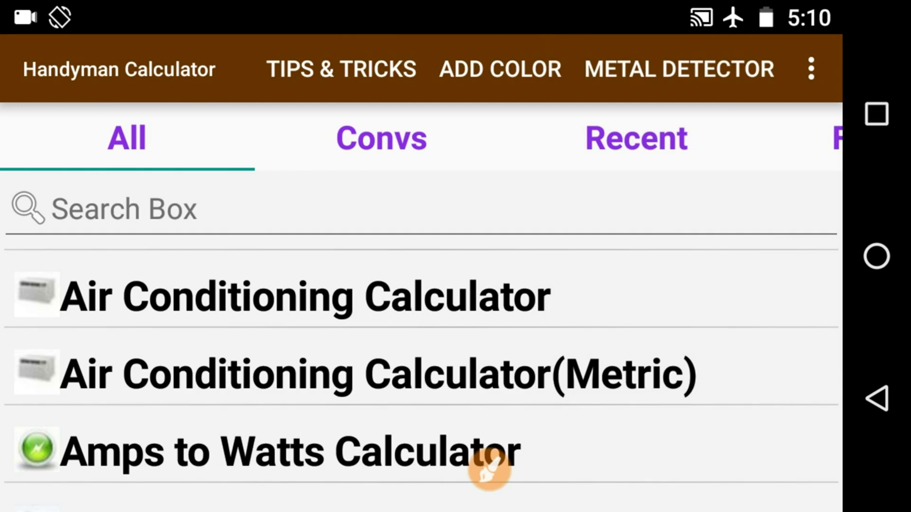